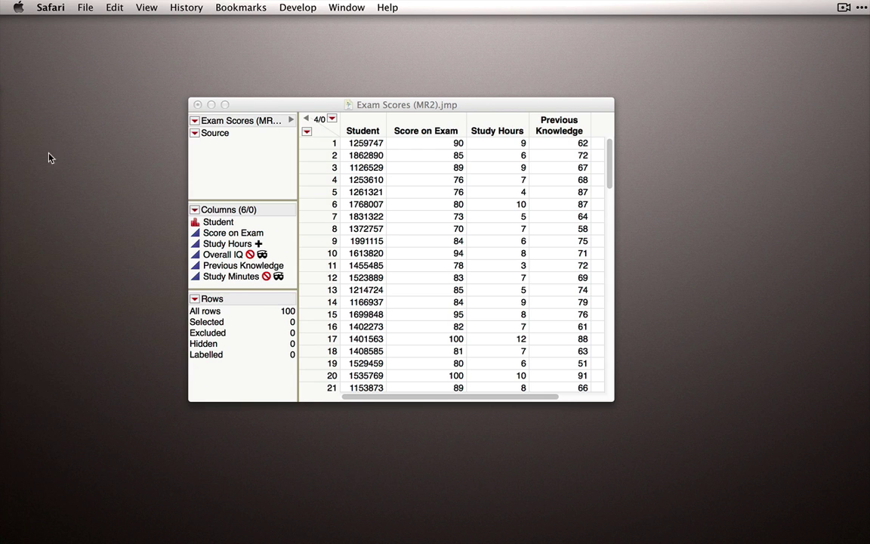
Step: Bring the Exam Scores (MR2).jmp table window to the front
click(263, 108)
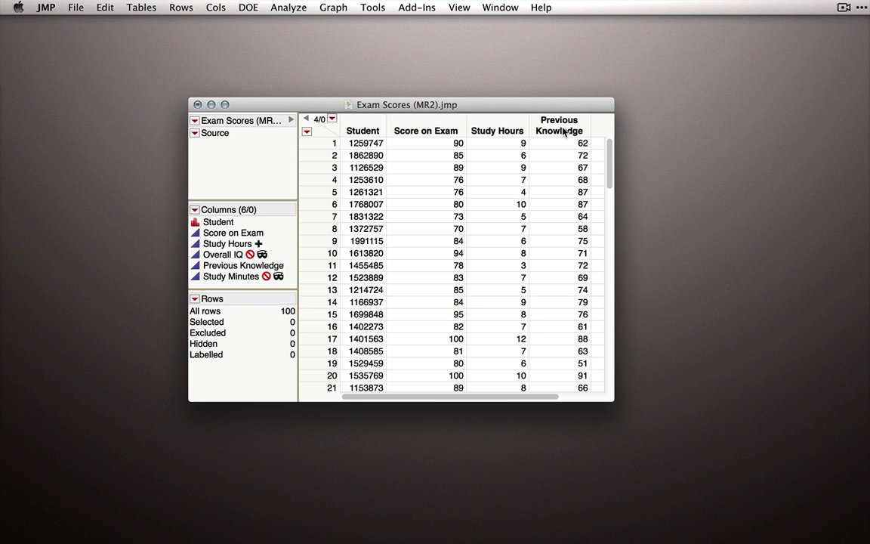
Step: Fit Score on Exam on Study Hours, Previous Knowledge and their interaction as a Minimal Report
click(294, 9)
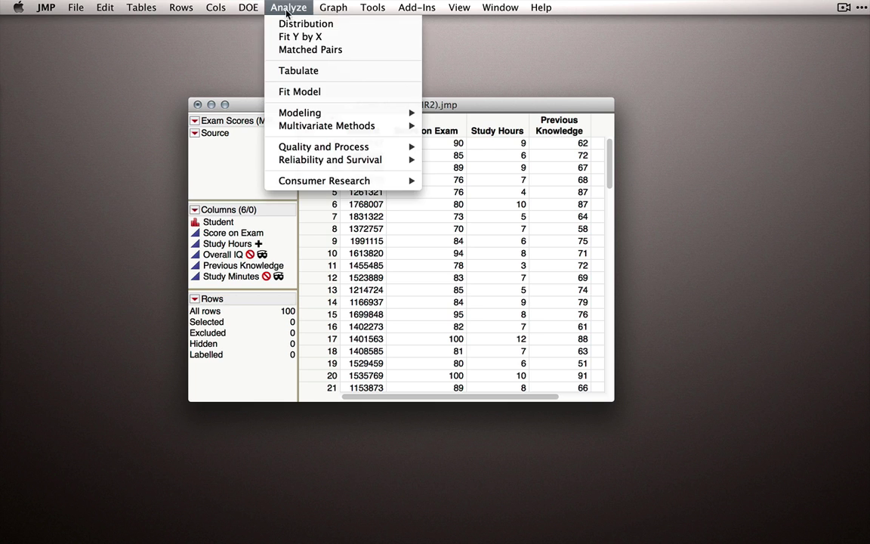
click(285, 82)
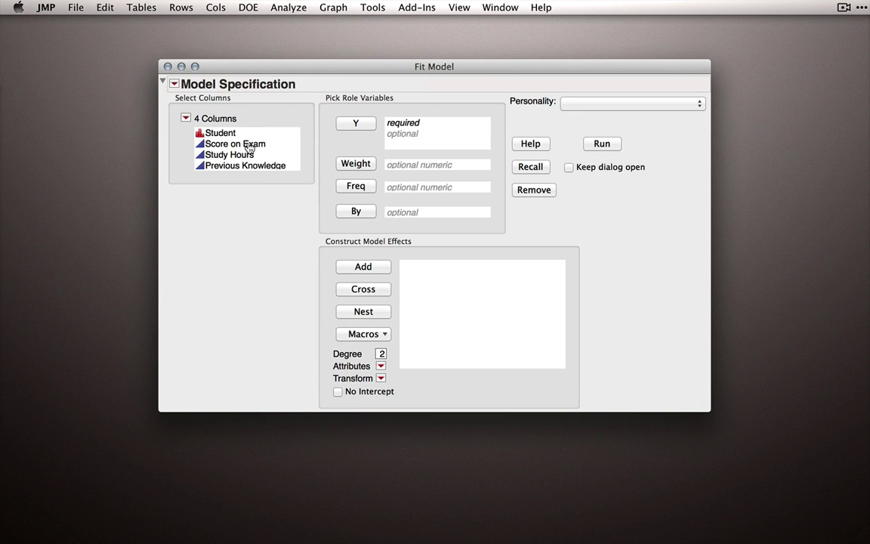
click(249, 145)
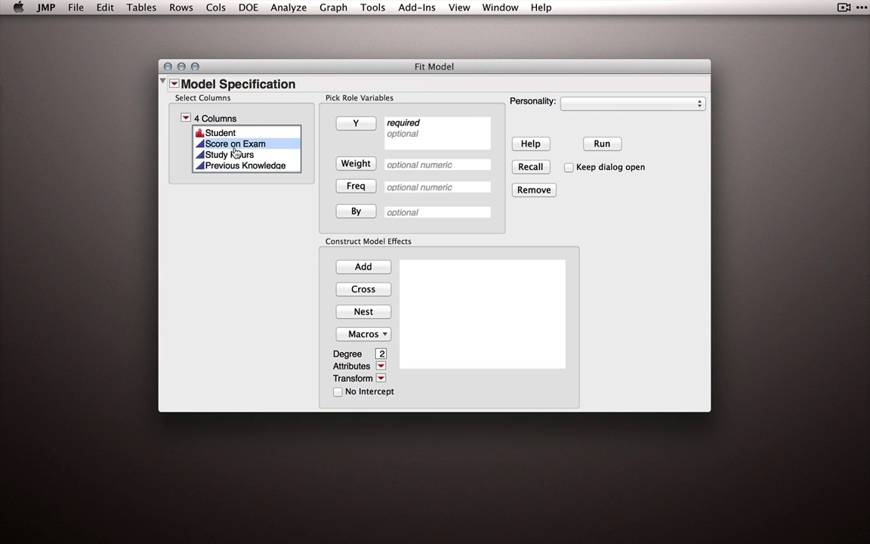
click(355, 123)
drag(265, 160, 264, 165)
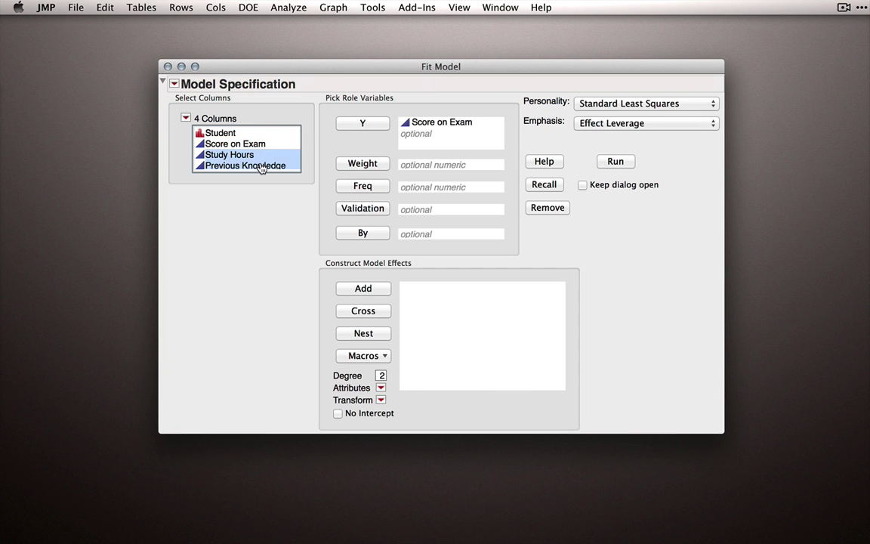
click(361, 355)
click(392, 372)
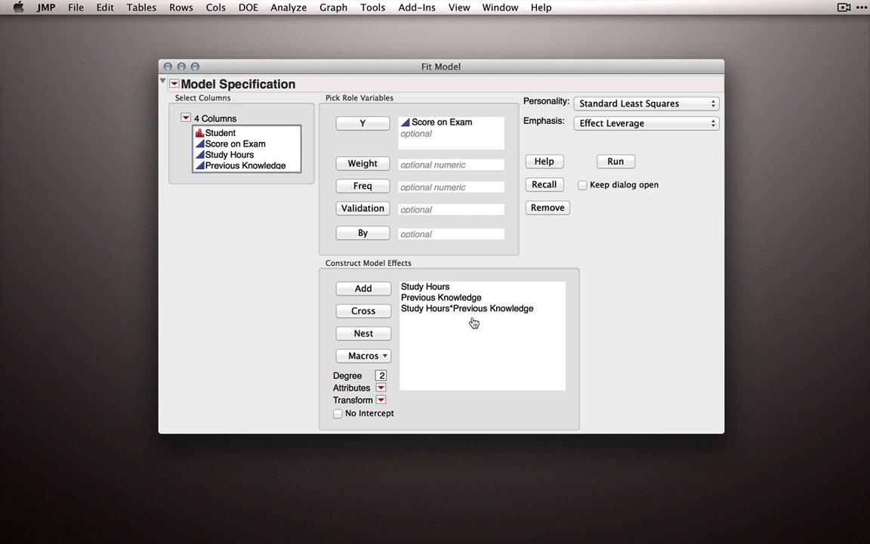
click(586, 123)
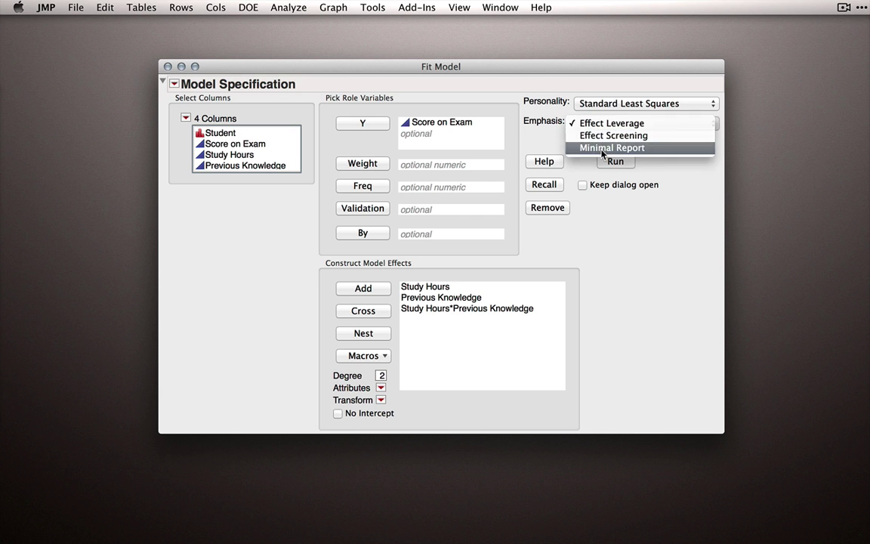
click(602, 148)
click(584, 185)
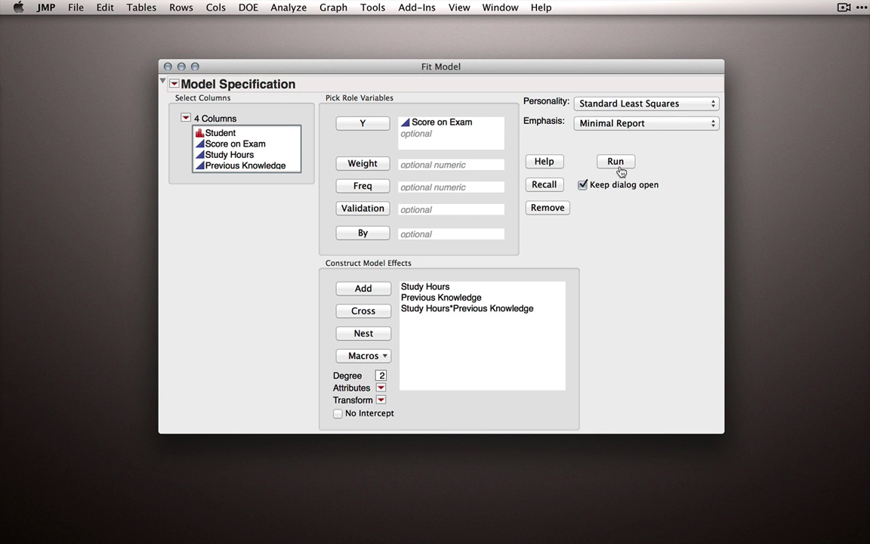
click(616, 162)
Step: Rerun the fit with Center Polynomials off and arrange both reports side by side
drag(333, 47, 190, 42)
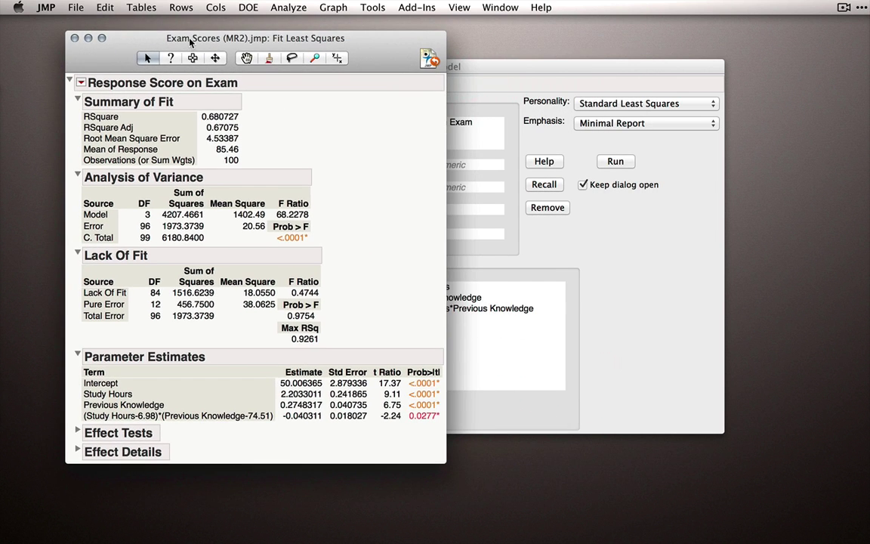
click(468, 71)
click(174, 84)
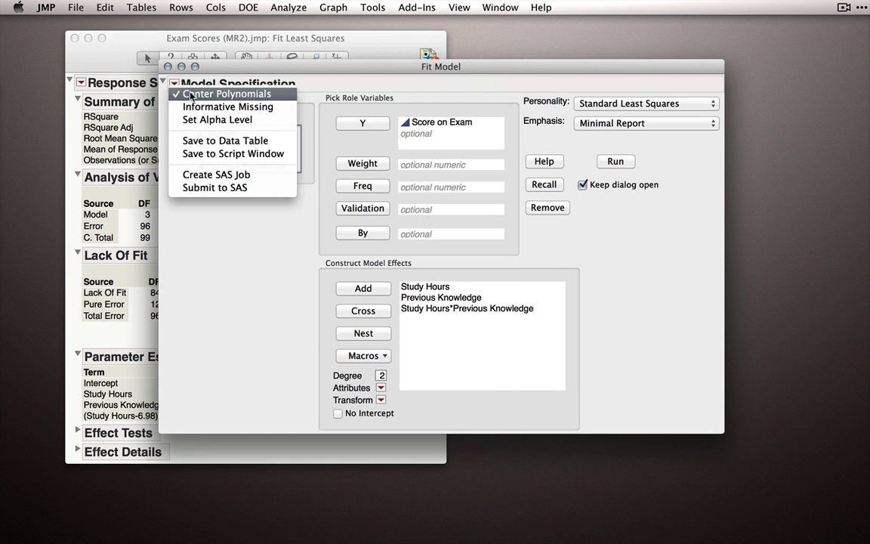
click(195, 94)
click(615, 162)
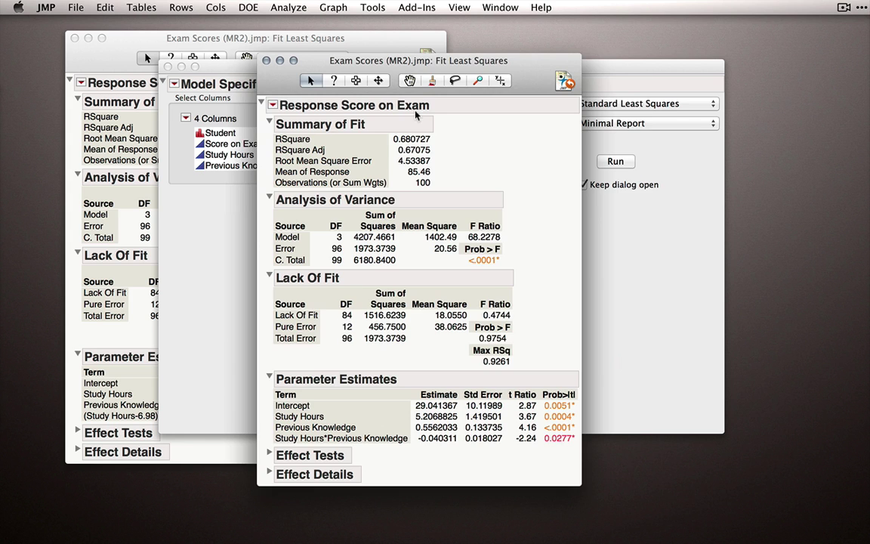
drag(354, 98, 545, 45)
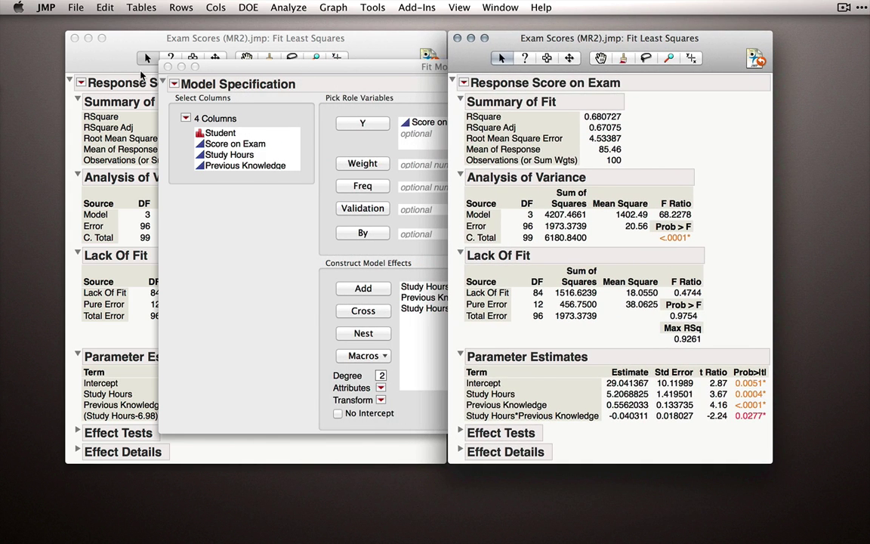
click(180, 67)
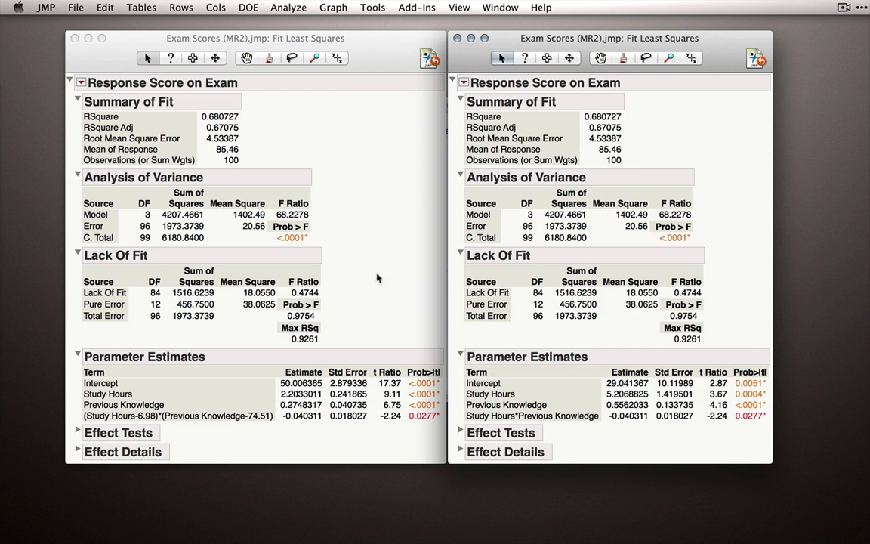
Step: Collapse Summary of Fit, Analysis of Variance and Lack of Fit in the right and left reports
click(460, 101)
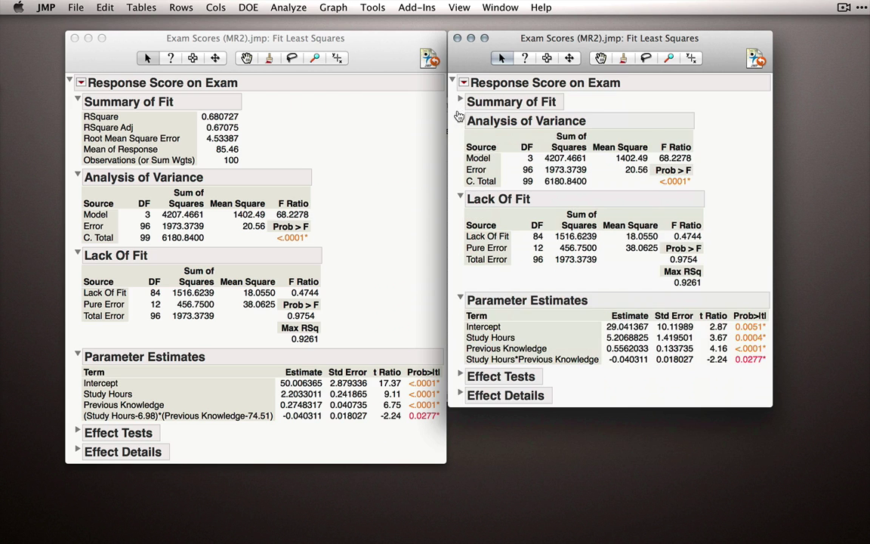
click(460, 120)
click(460, 139)
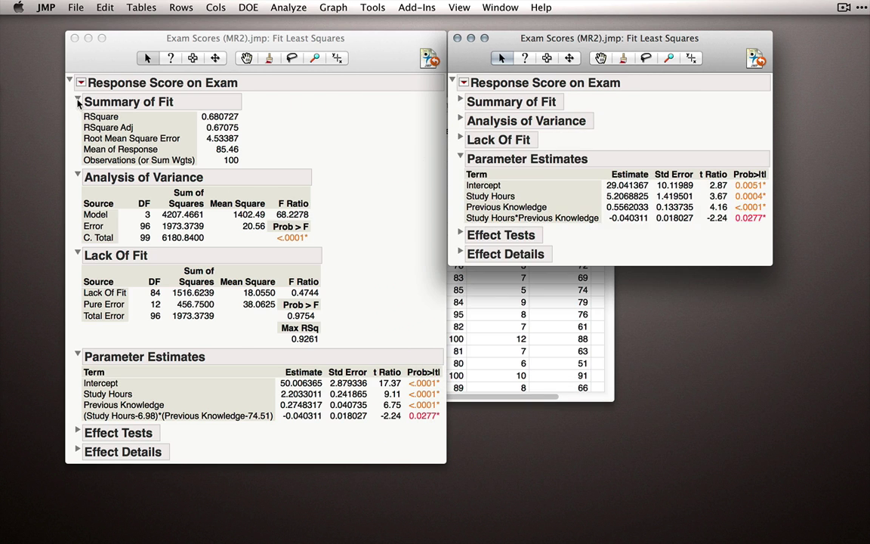
click(78, 99)
click(78, 101)
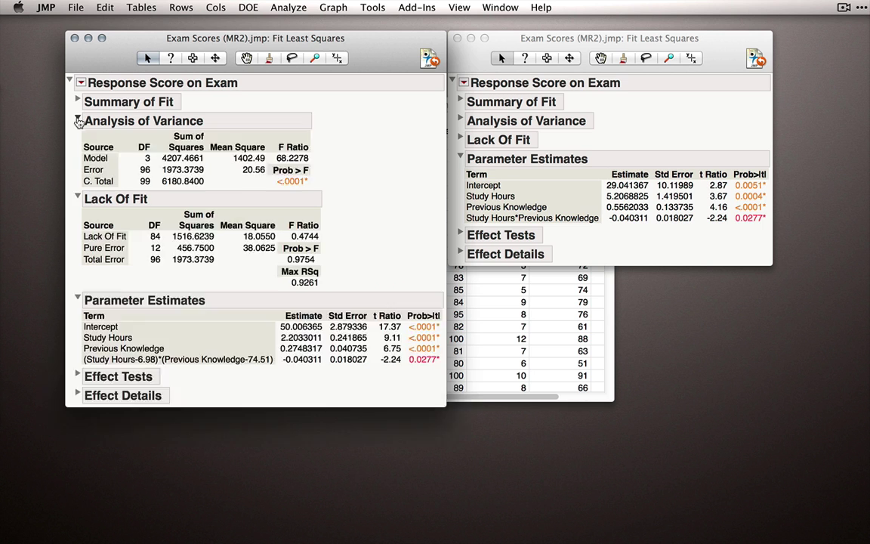
click(78, 120)
click(78, 139)
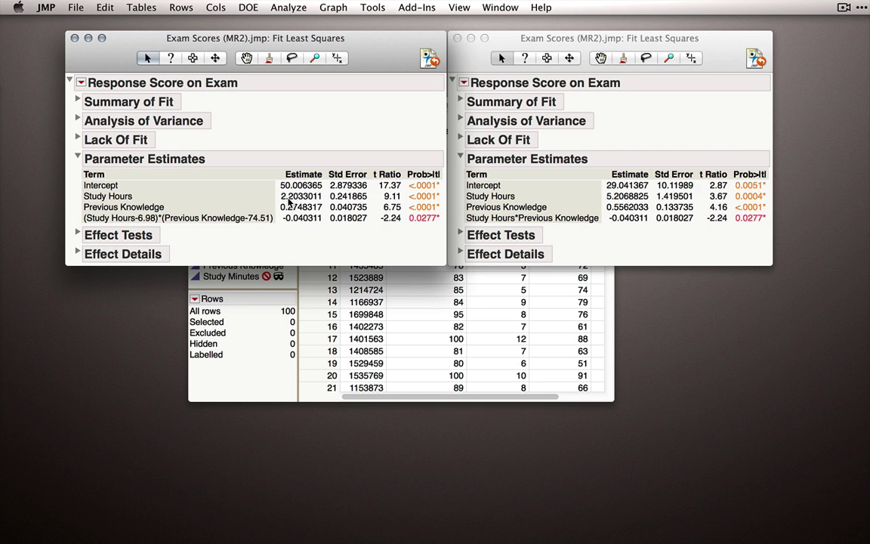
Step: Add a Prediction Profiler to the left, centered report
click(80, 83)
mouse_move(111, 130)
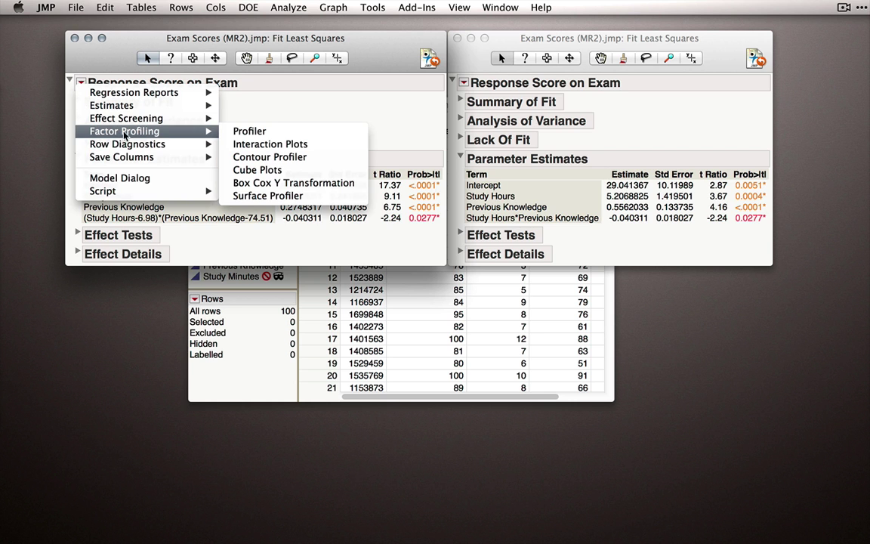
click(213, 126)
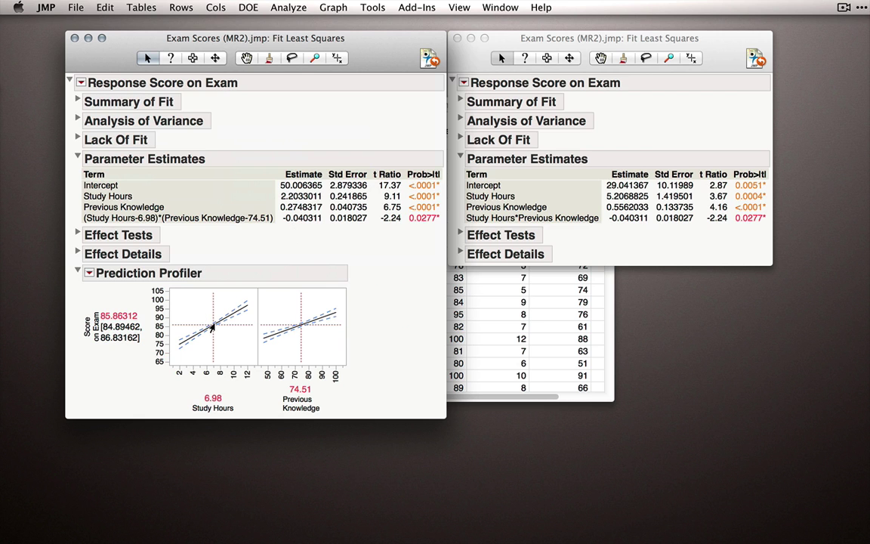
Step: Sweep Study Hours and Previous Knowledge across their ranges, ending at Study Hours 2
drag(212, 327, 252, 296)
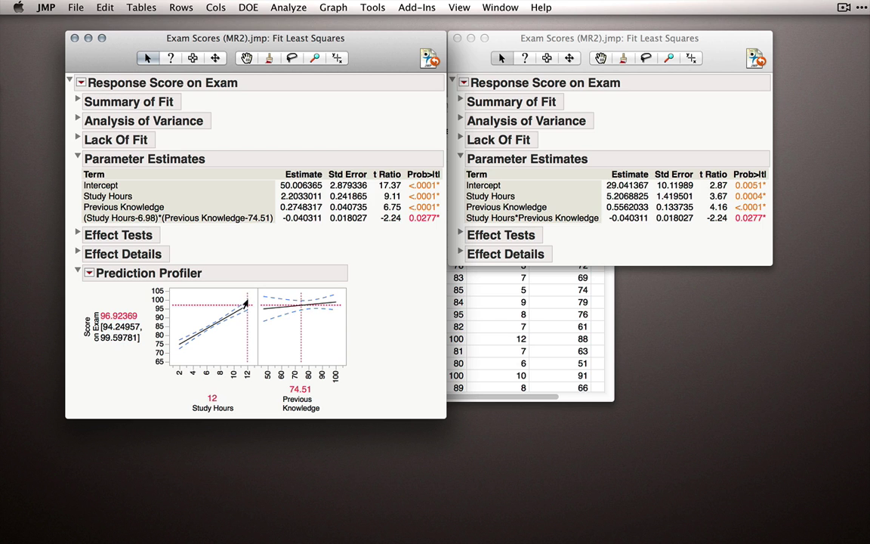
drag(246, 304, 213, 326)
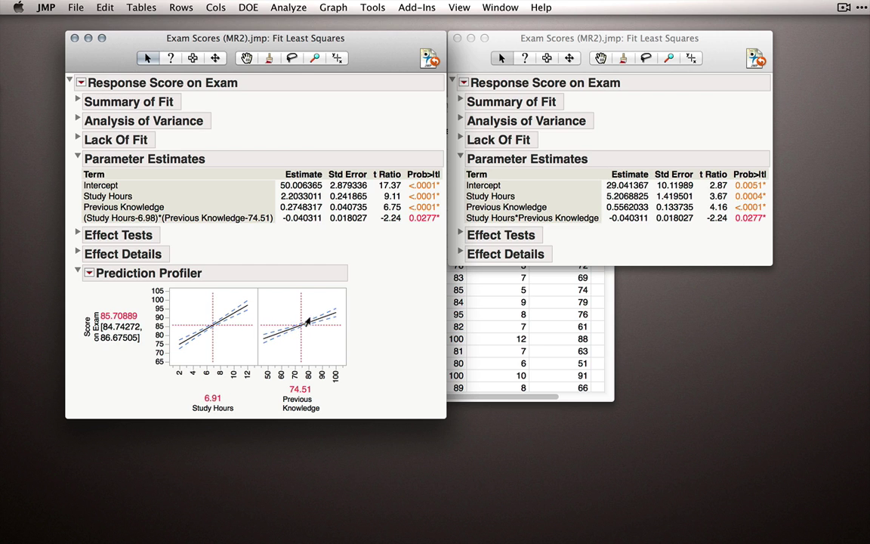
click(213, 325)
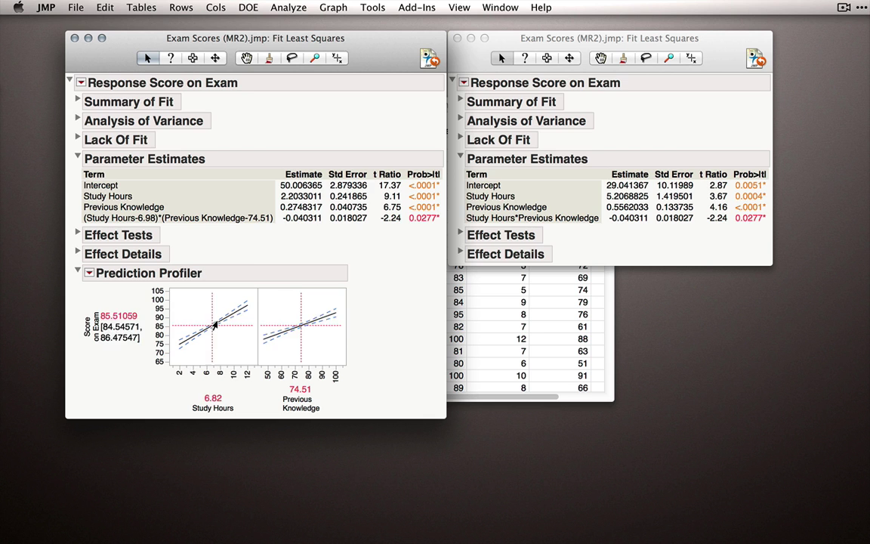
mouse_move(214, 325)
mouse_down()
mouse_move(202, 337)
mouse_move(216, 340)
mouse_move(210, 346)
mouse_move(214, 336)
mouse_up()
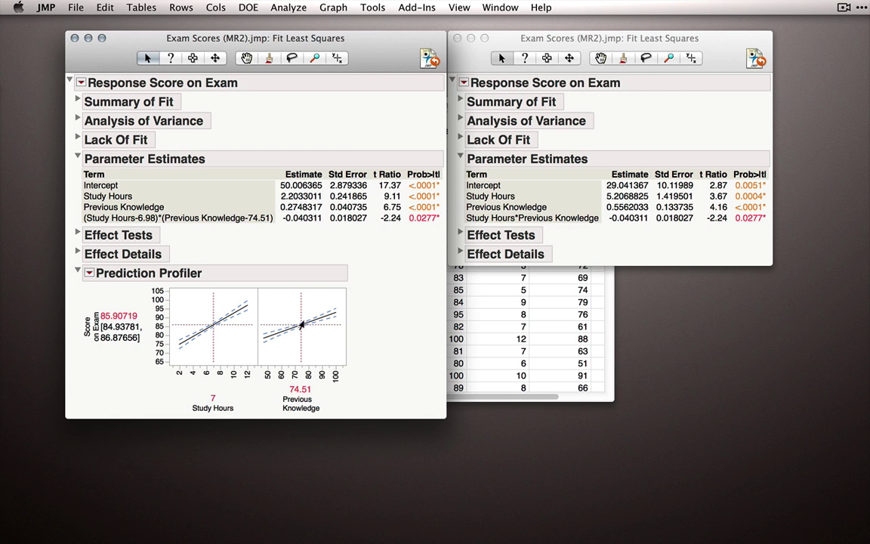
mouse_move(302, 324)
mouse_down()
mouse_move(330, 333)
mouse_move(340, 286)
mouse_move(301, 327)
mouse_move(235, 344)
mouse_move(299, 325)
mouse_up()
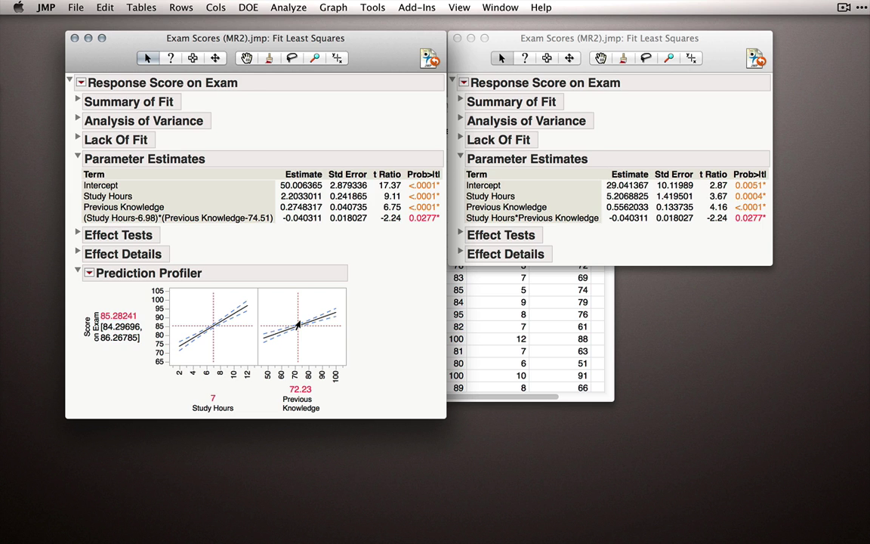
drag(298, 324, 338, 315)
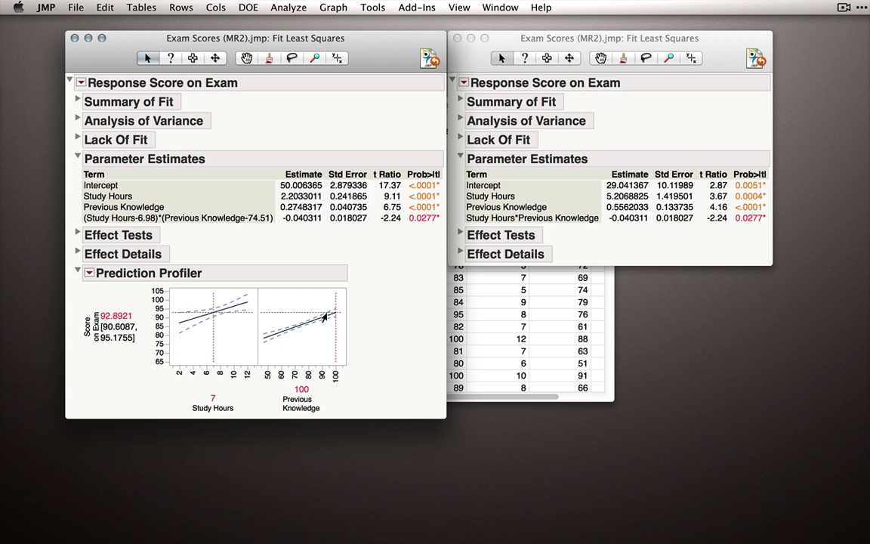
drag(332, 355, 300, 329)
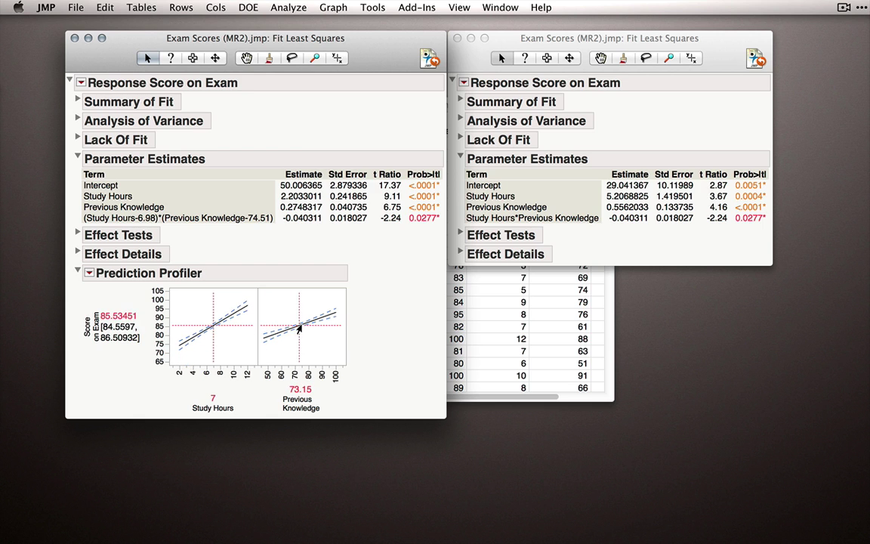
drag(214, 323, 249, 305)
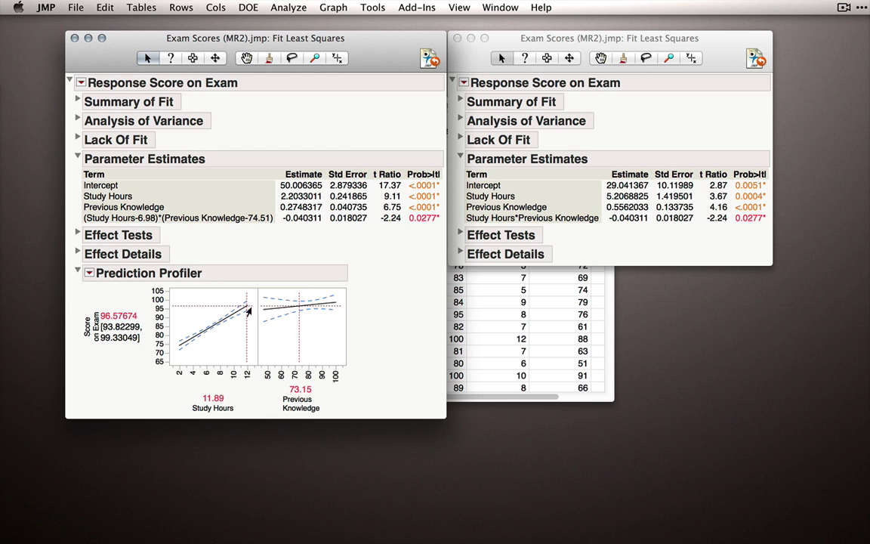
drag(248, 311, 178, 344)
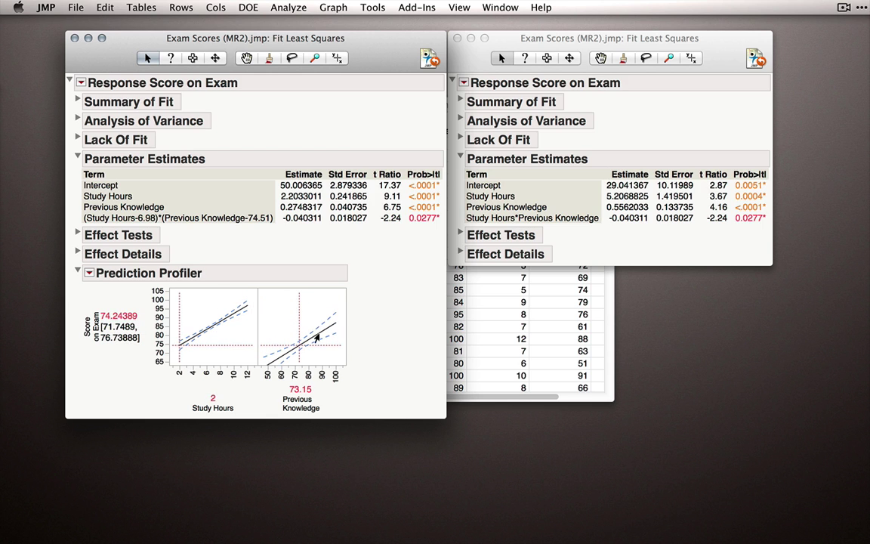
Step: Enter Previous Knowledge 74.51 and Study Hours 6.98 in the profiler, predicting 85.86312
click(213, 326)
click(303, 389)
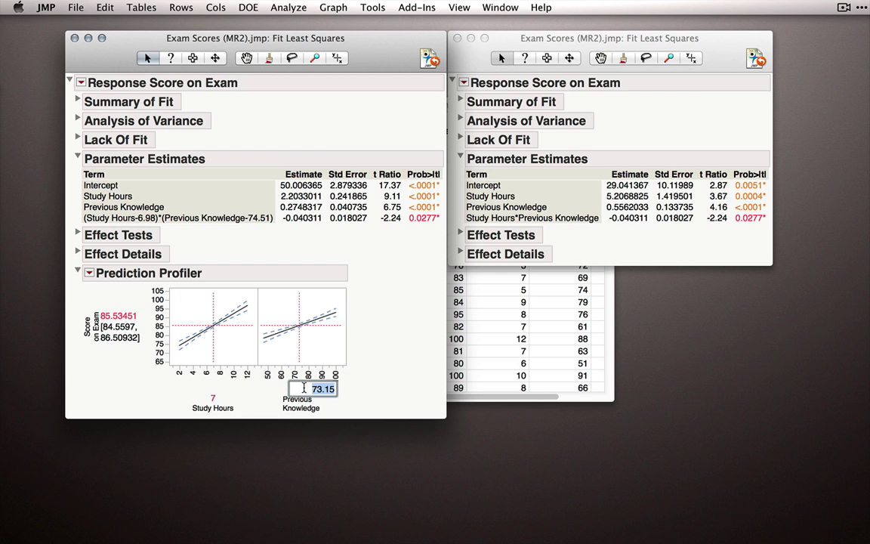
text(74.51)
key(Return)
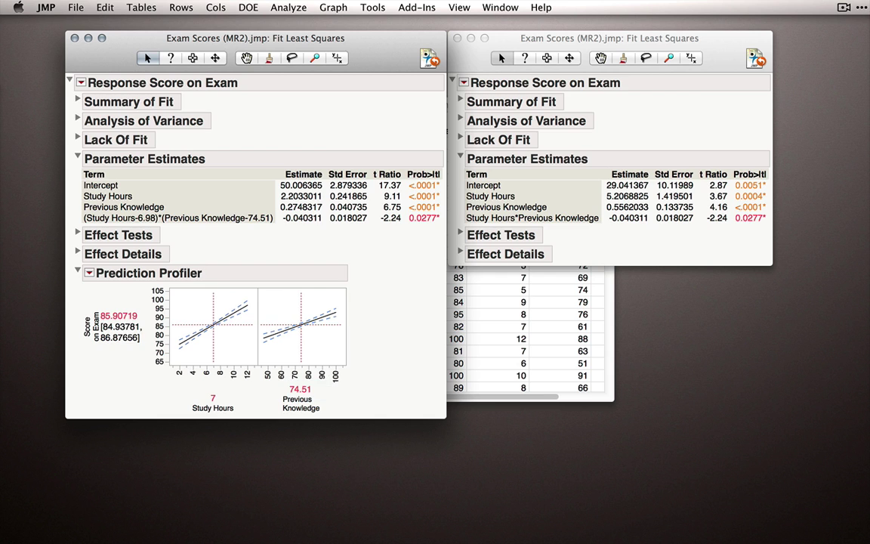
click(214, 395)
text(6.98)
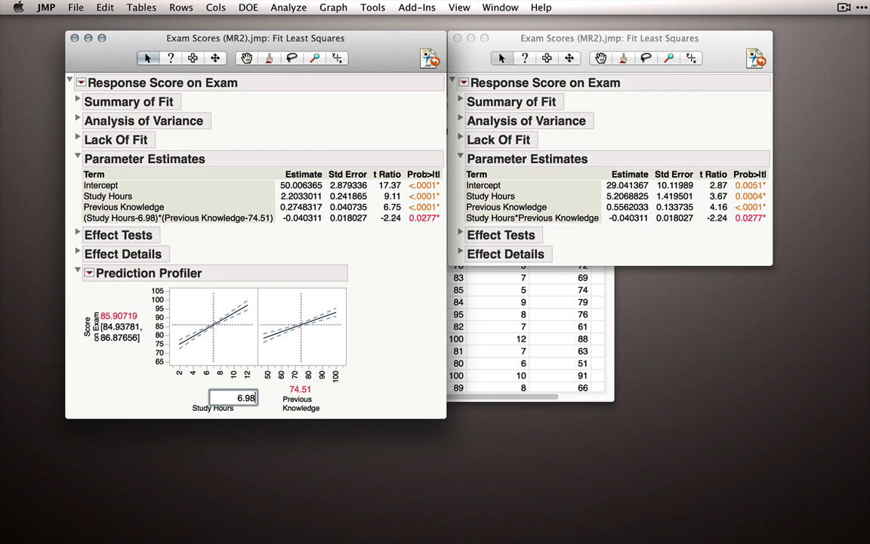
key(Return)
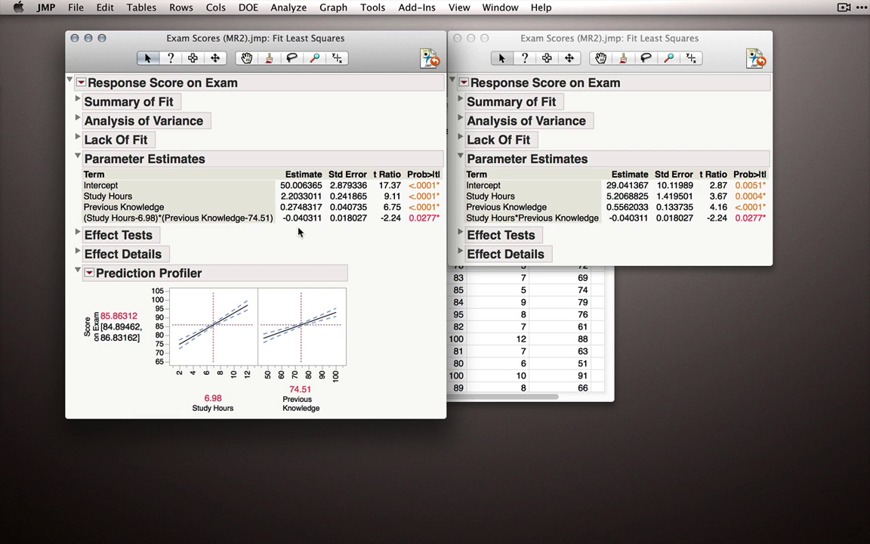
Step: Add a Surface Profiler showing Surface plus Residual and rotate the 3-D plot
click(81, 82)
mouse_move(140, 131)
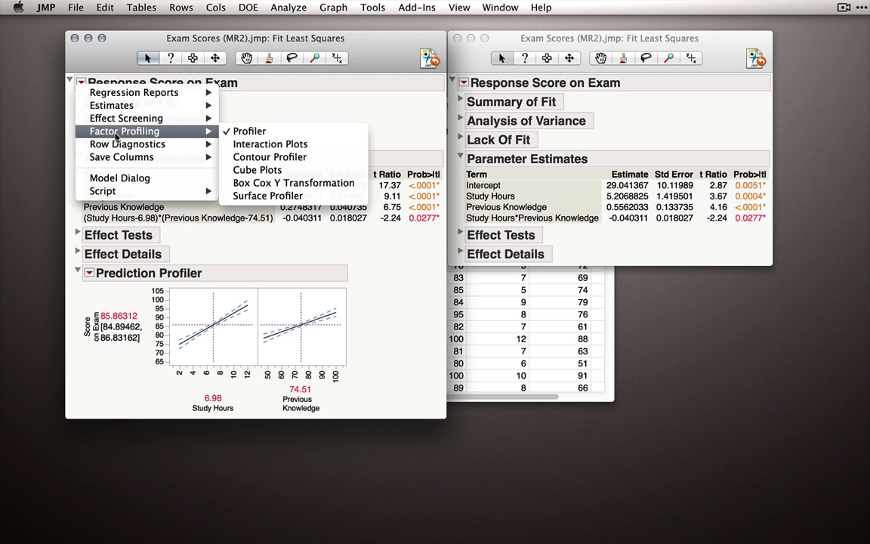
click(268, 196)
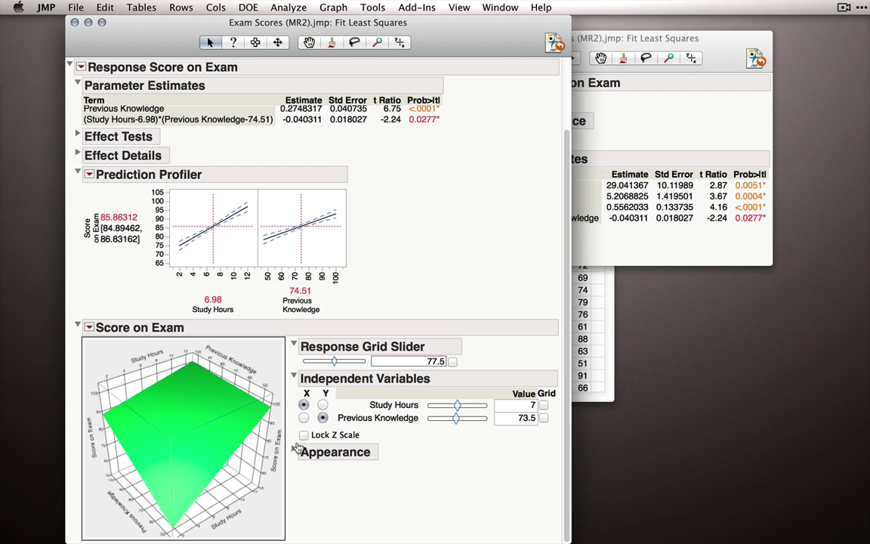
click(293, 451)
click(368, 480)
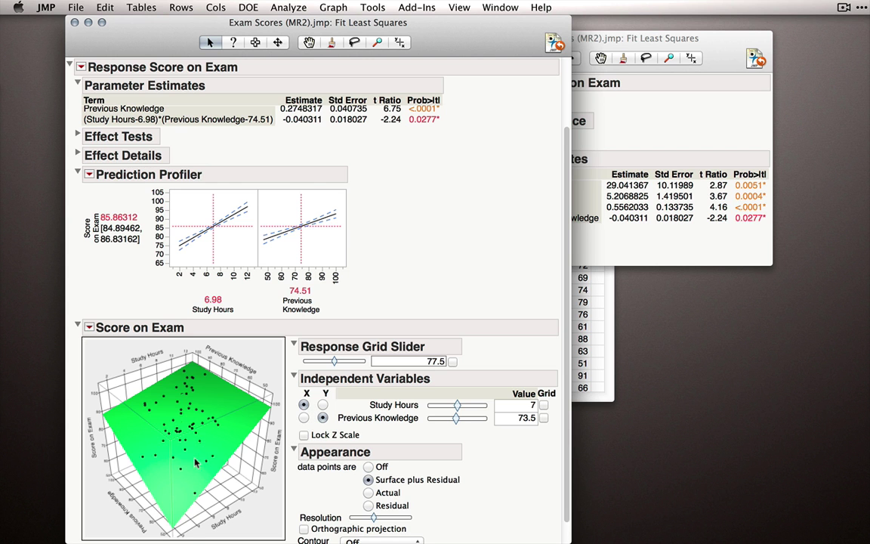
drag(184, 422, 237, 452)
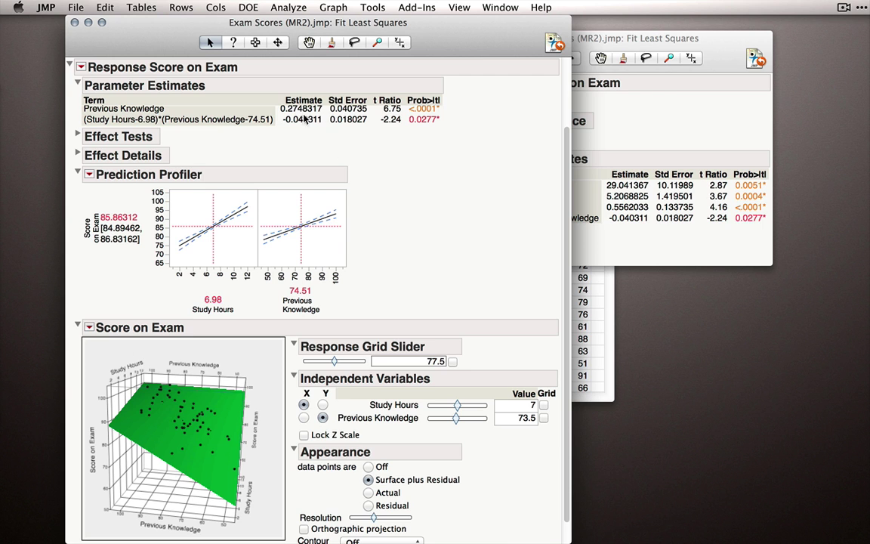
scroll(306, 159, up, 1)
scroll(305, 159, up, 1)
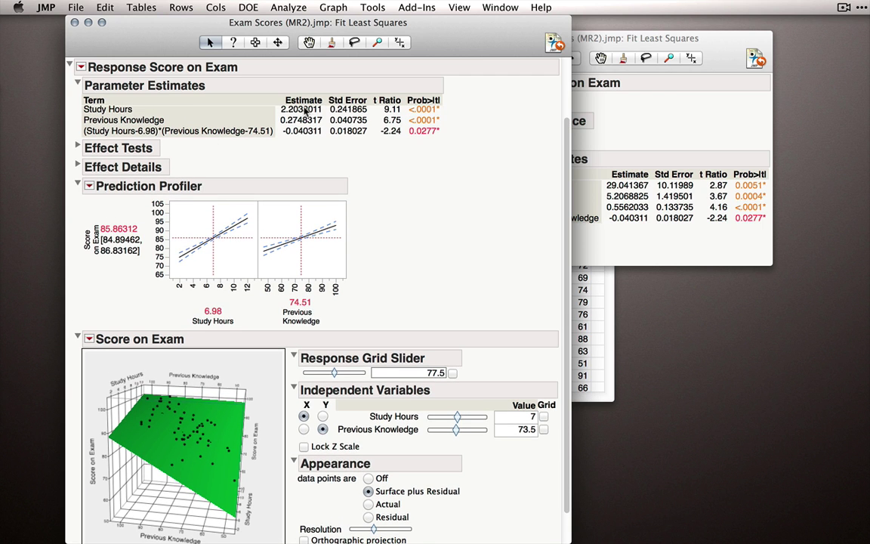
Step: Remove the Surface Profiler from the centered report and nudge the uncentered report window up
click(81, 67)
mouse_move(121, 115)
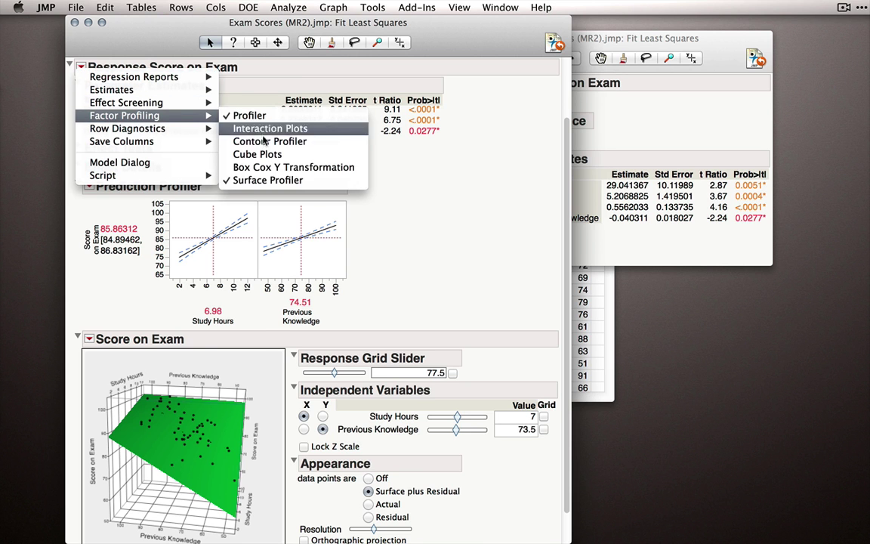
click(261, 176)
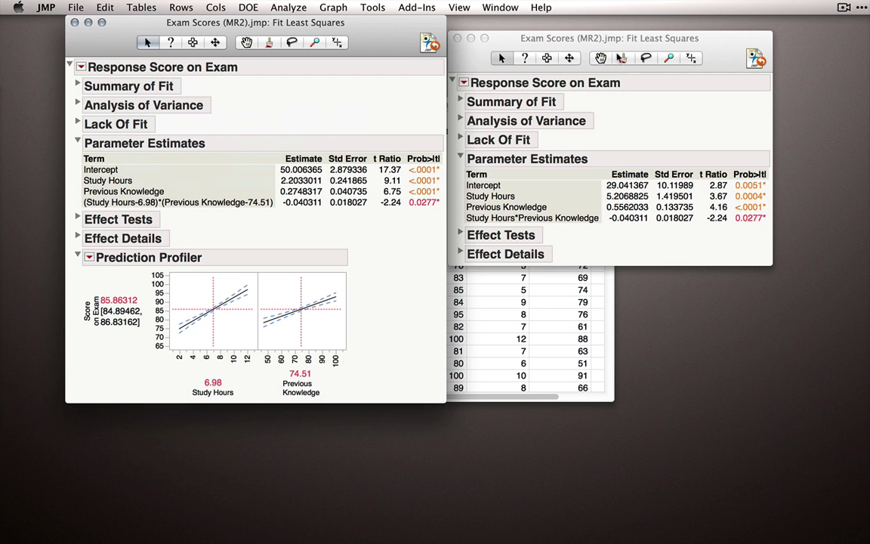
drag(558, 39, 560, 25)
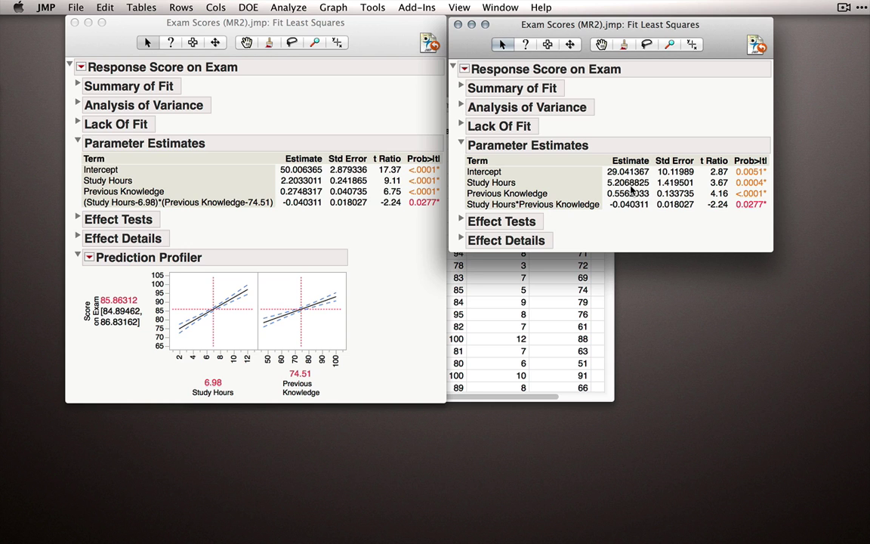
Step: Add a Prediction Profiler to the right-hand uncentered report via Factor Profiling > Profiler
click(464, 68)
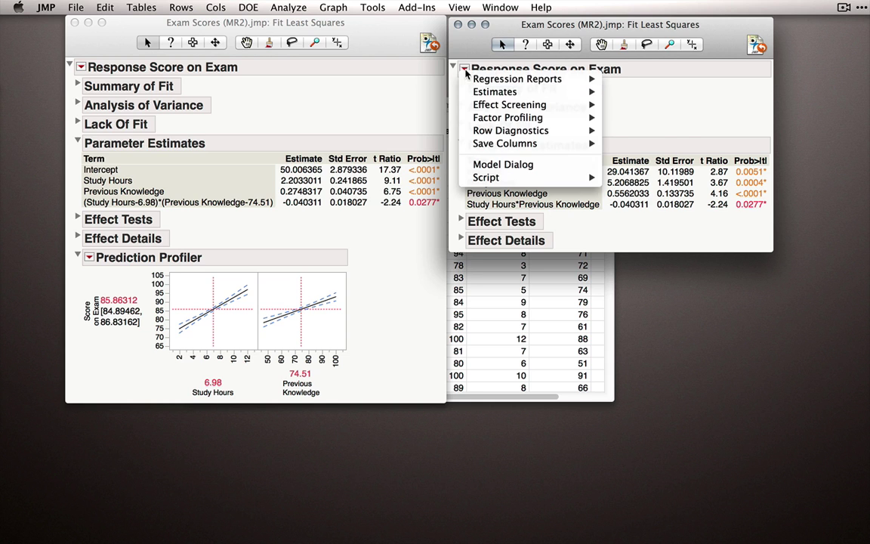
mouse_move(529, 117)
click(624, 117)
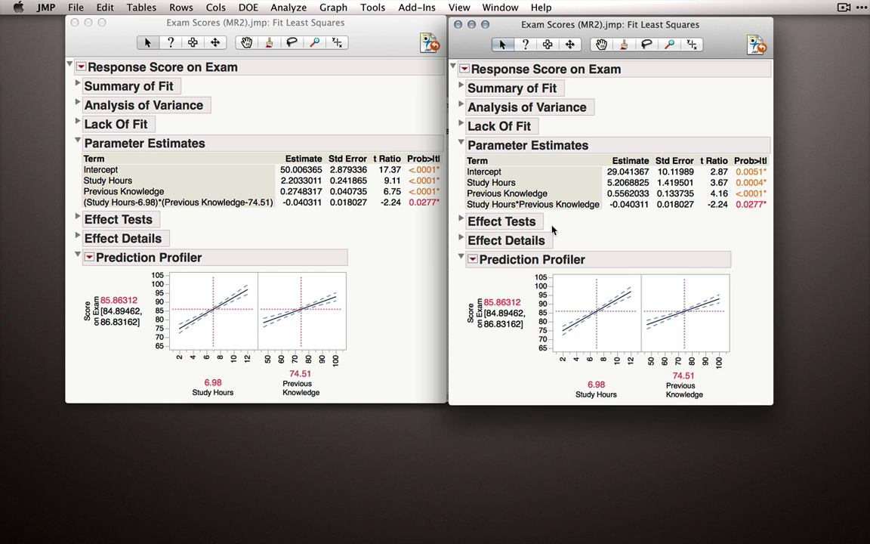
Step: Set Study Hours to 0 in the uncentered profiler and rescale the Score axis to 50–100
click(596, 383)
text(0)
key(Return)
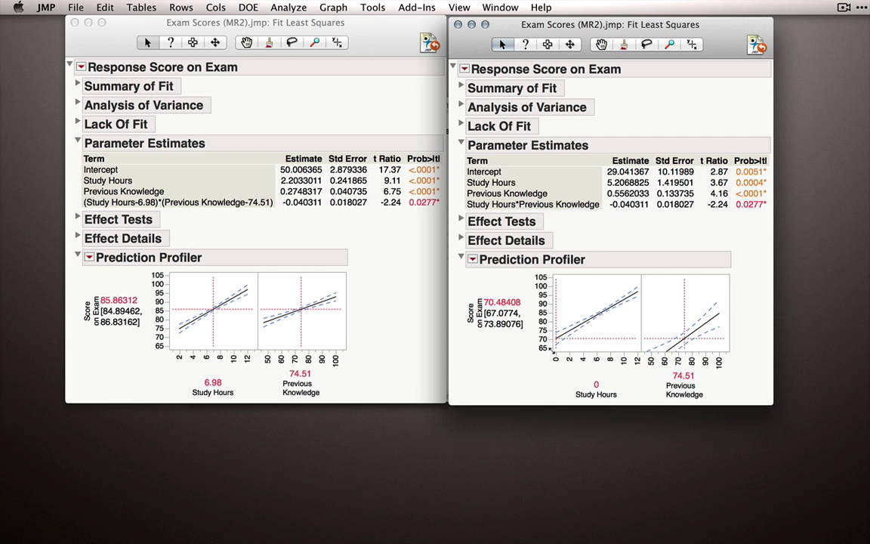
drag(544, 347, 545, 325)
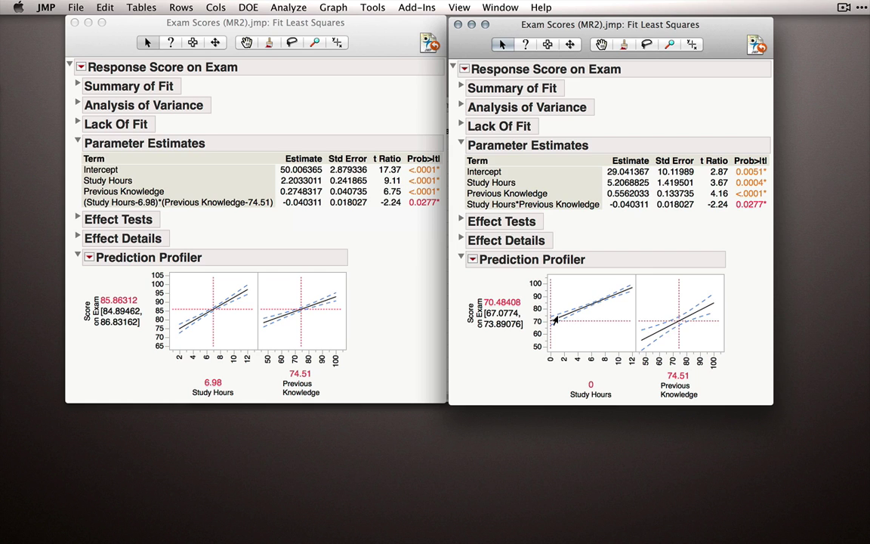
Step: Set Previous Knowledge to 0, predicting the intercept 29.04137, and extend the Score axis to 20
click(673, 376)
text(0)
key(Return)
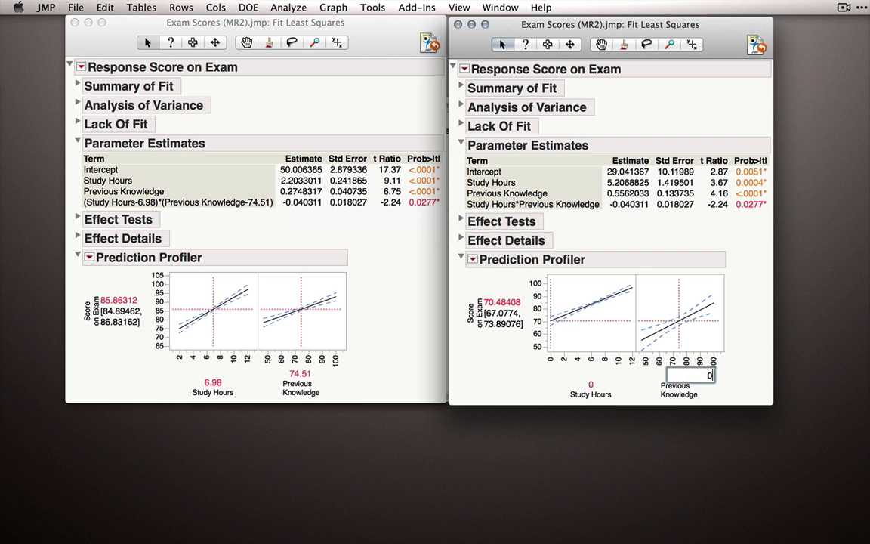
drag(535, 310, 559, 303)
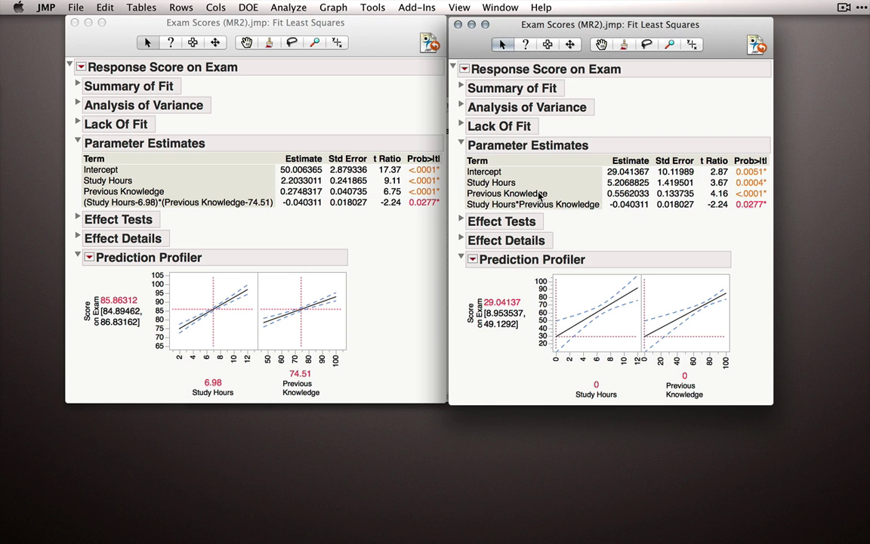
click(129, 168)
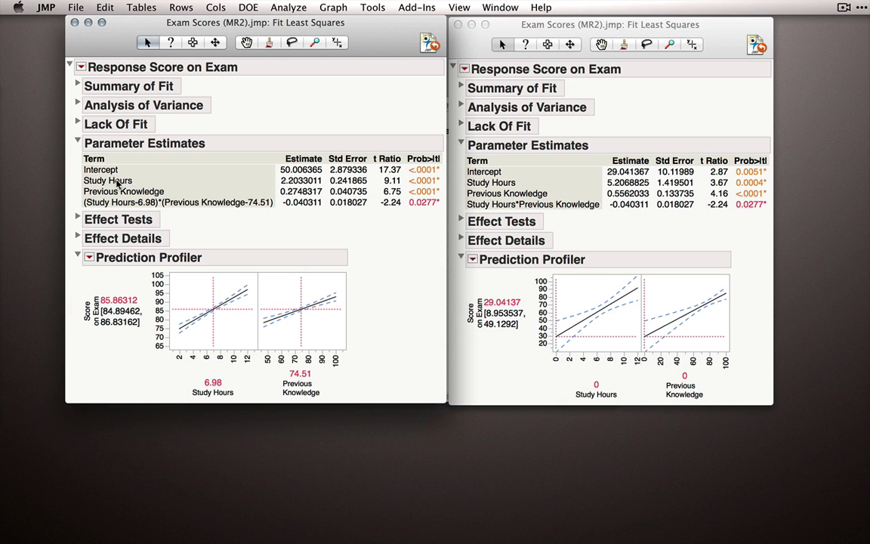